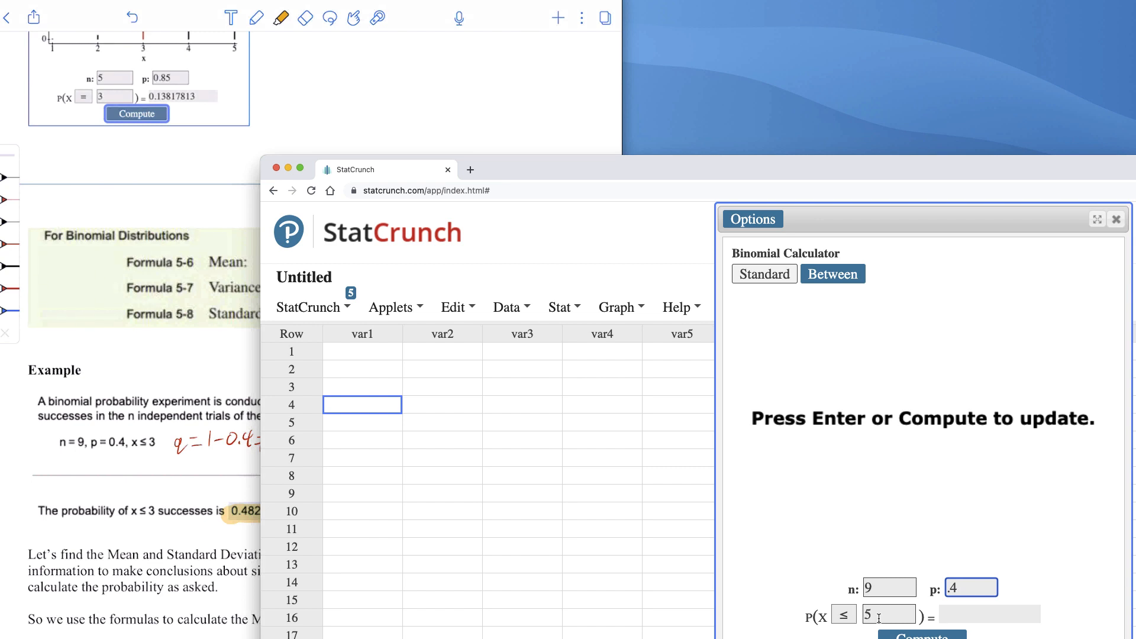
Set the binomial calculator's reference value to 3 and compute P(X ≤ 3)
double_click(879, 618)
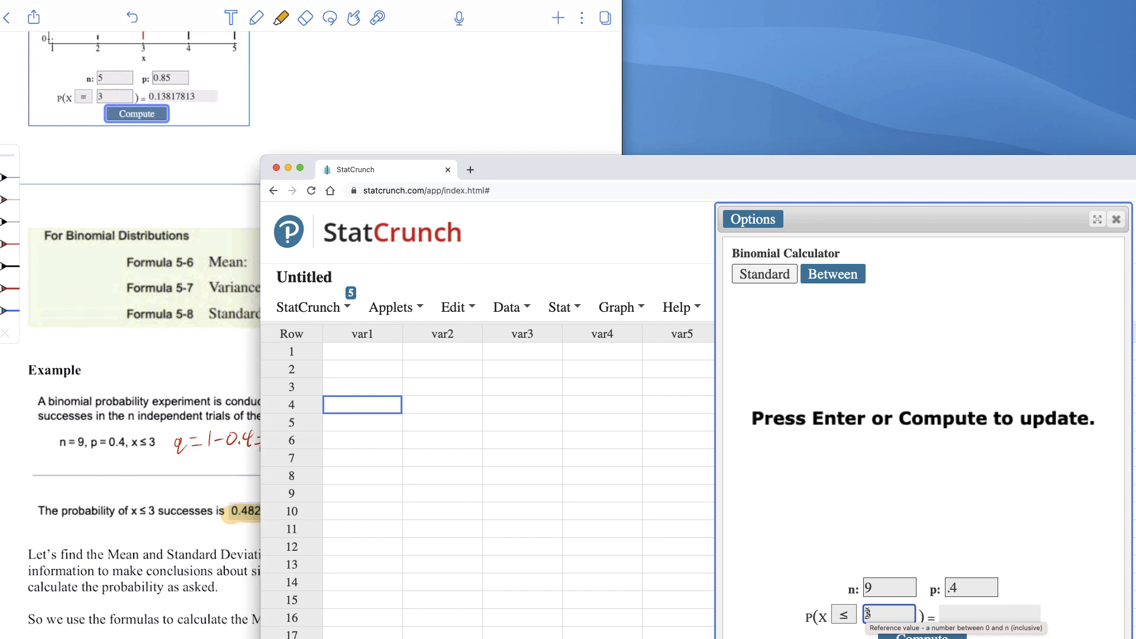
click(922, 636)
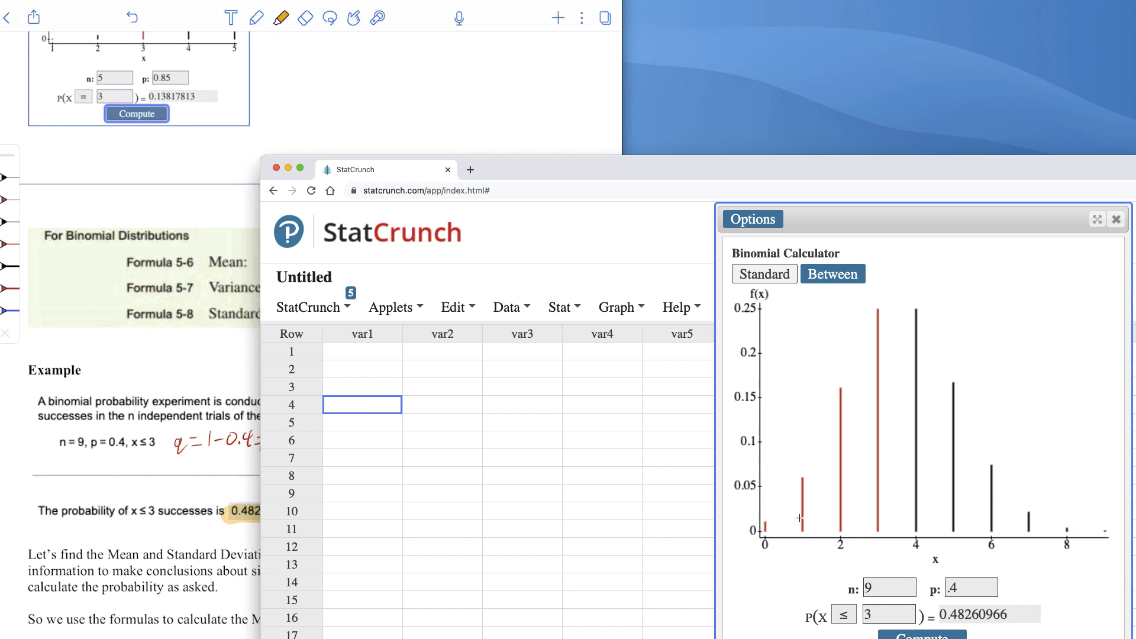
Set the reference value to 0 and the comparison to =, and compute P(X = 0)
double_click(882, 613)
text(0)
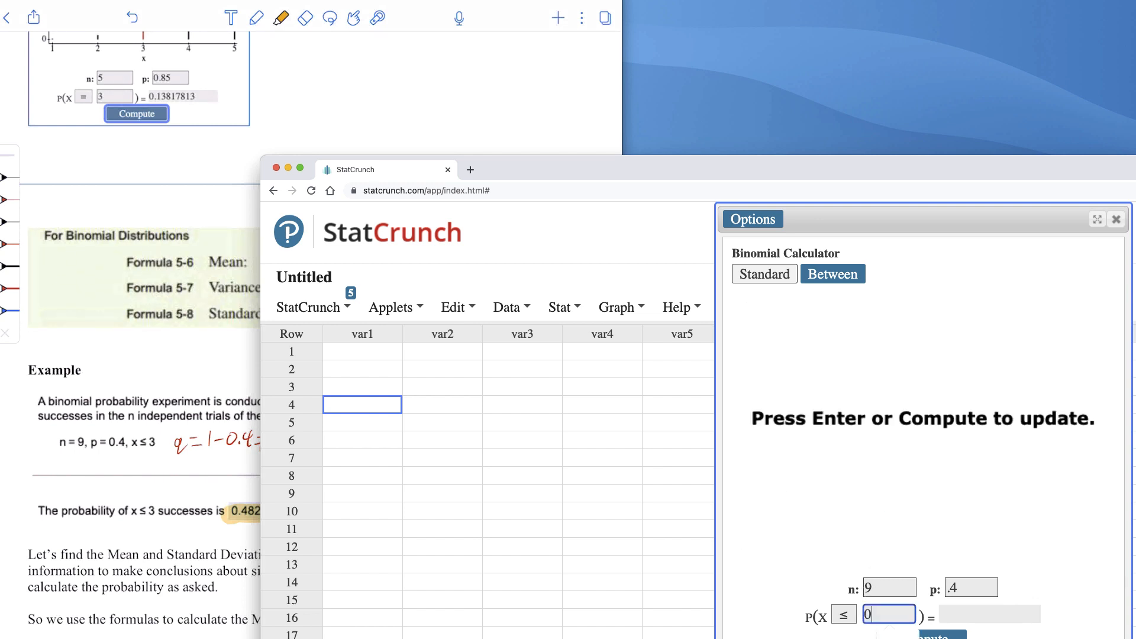
click(844, 619)
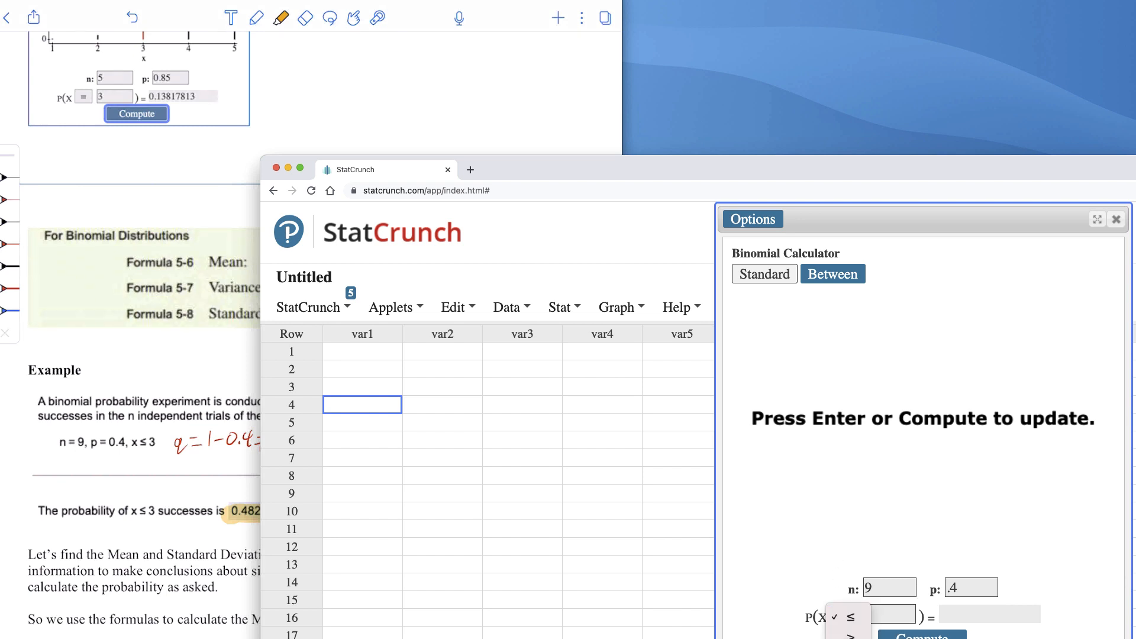
click(850, 638)
click(910, 637)
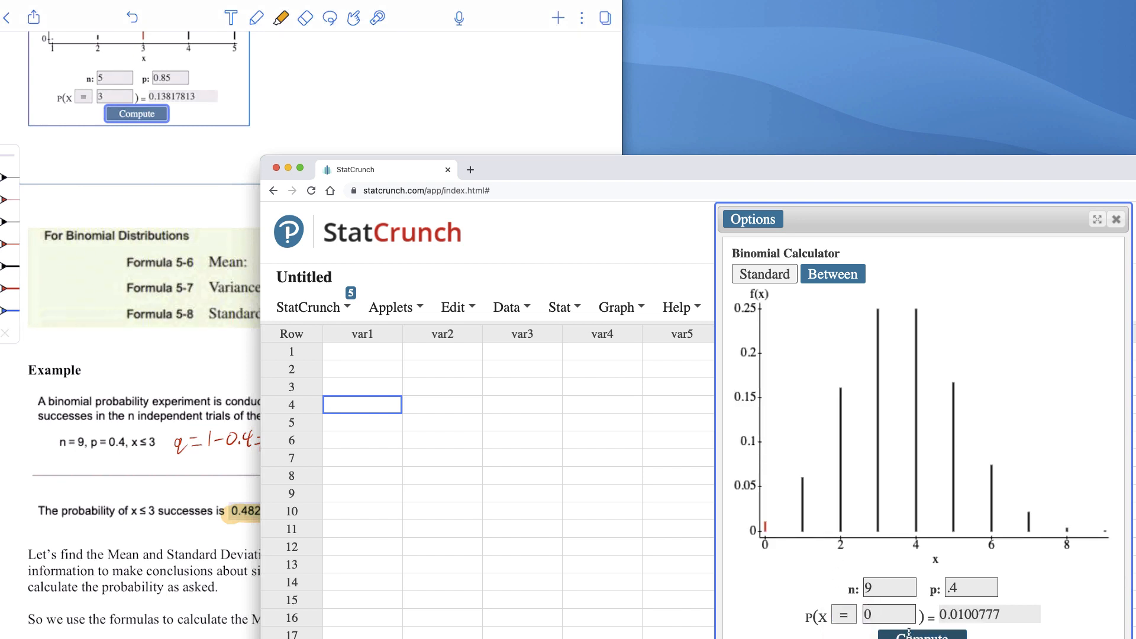
Move the StatCrunch window up, restore the comparison to ≤ with reference value 3, and recompute the probability
drag(941, 177, 938, 119)
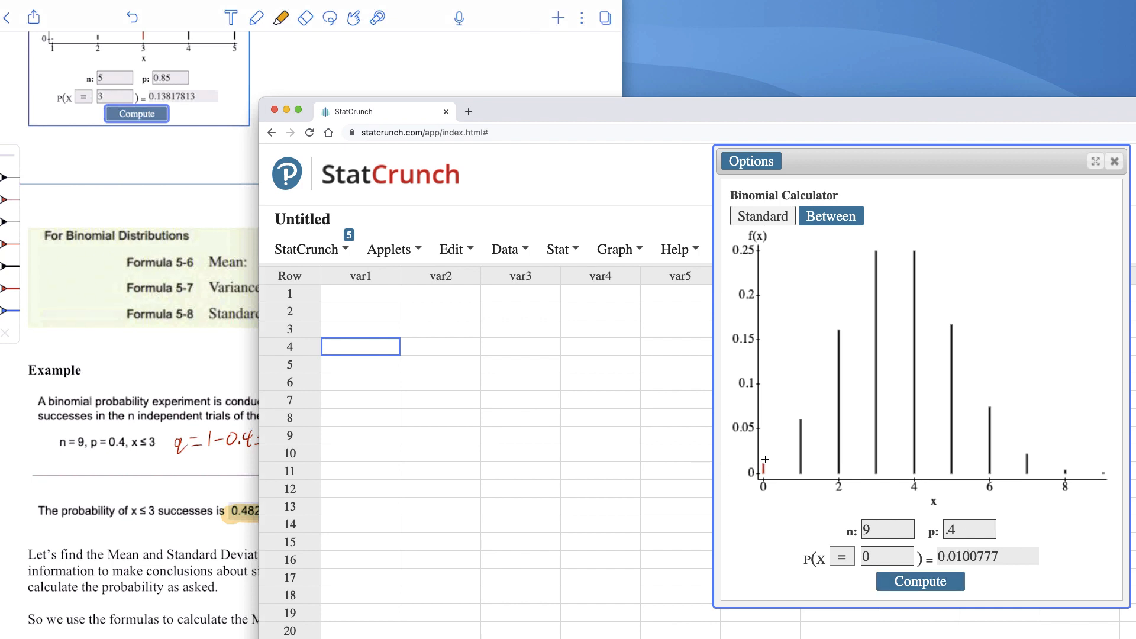
click(842, 557)
click(849, 475)
double_click(881, 556)
text(3)
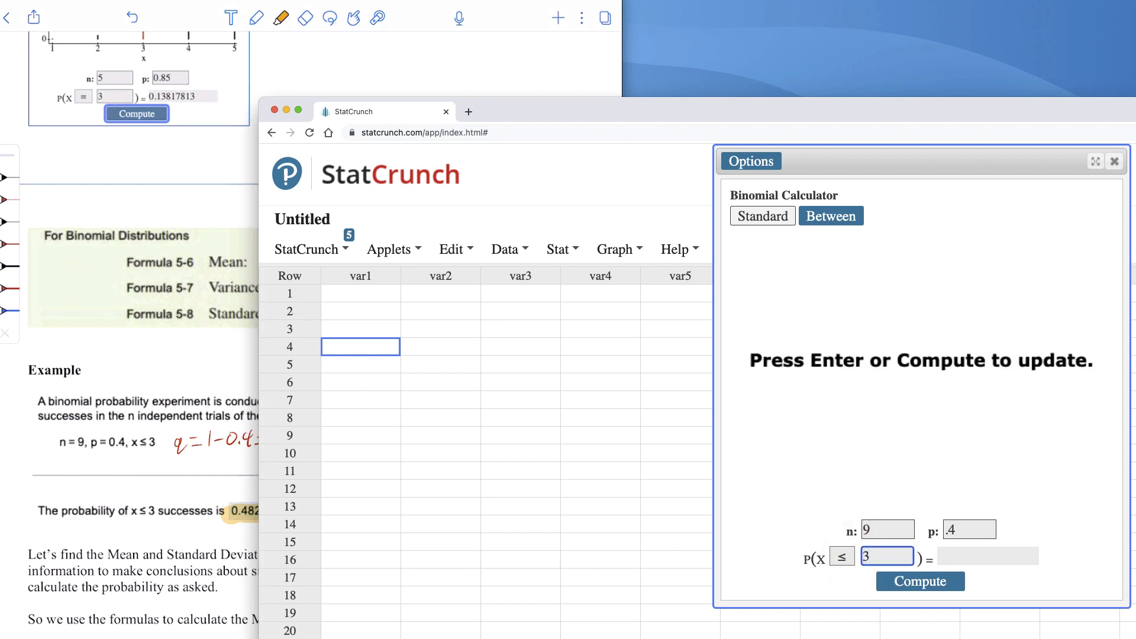
click(918, 589)
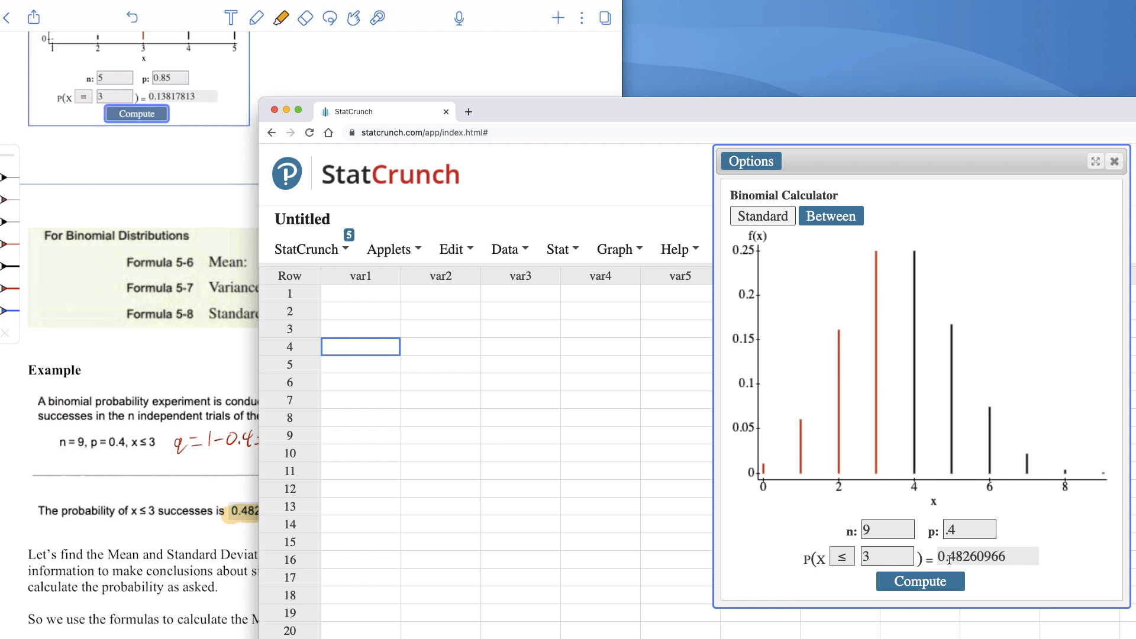
Switch to the notes, bring up the TI-84 Plus calculator beside the binomial example, and compute the mean as 9*.4
click(212, 490)
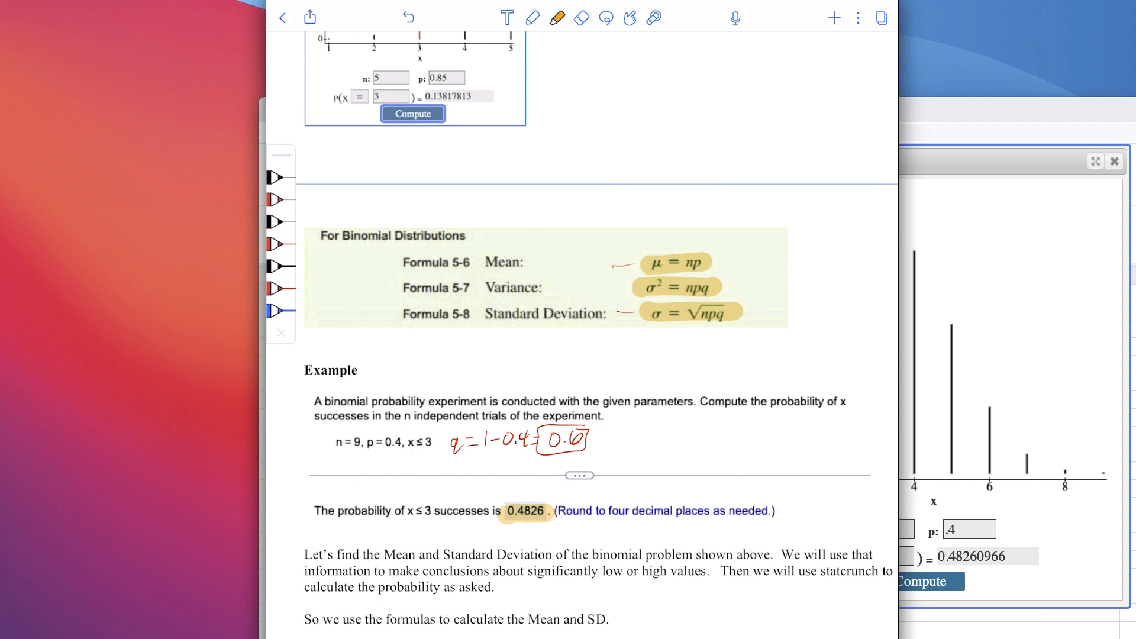
scroll(592, 332, down, 5)
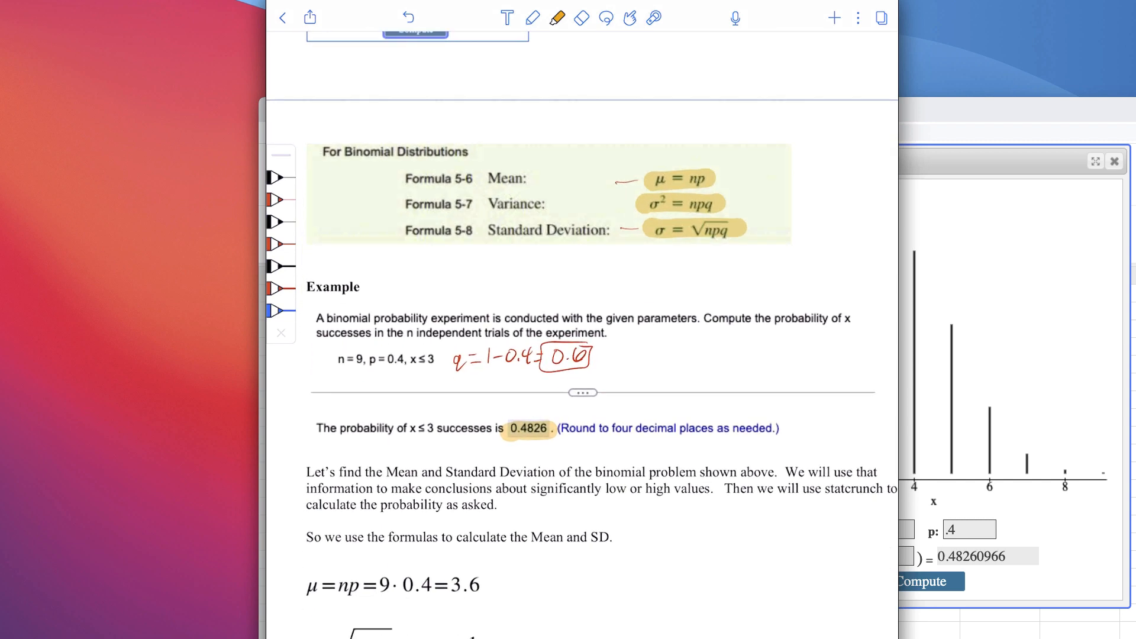
scroll(592, 331, up, 1)
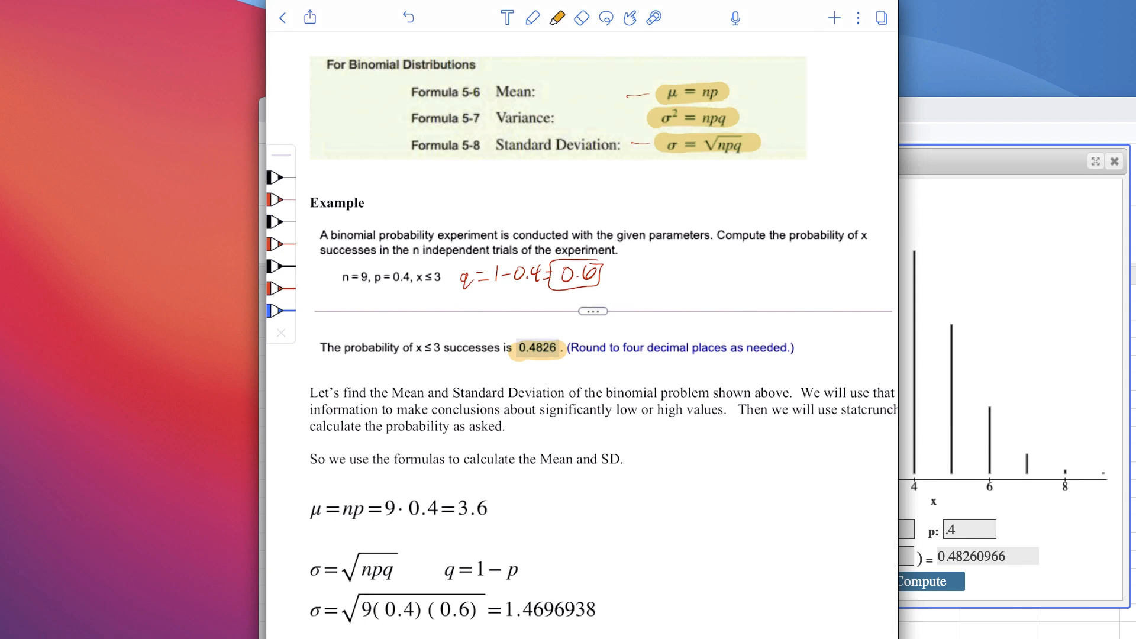
drag(1135, 244, 859, 166)
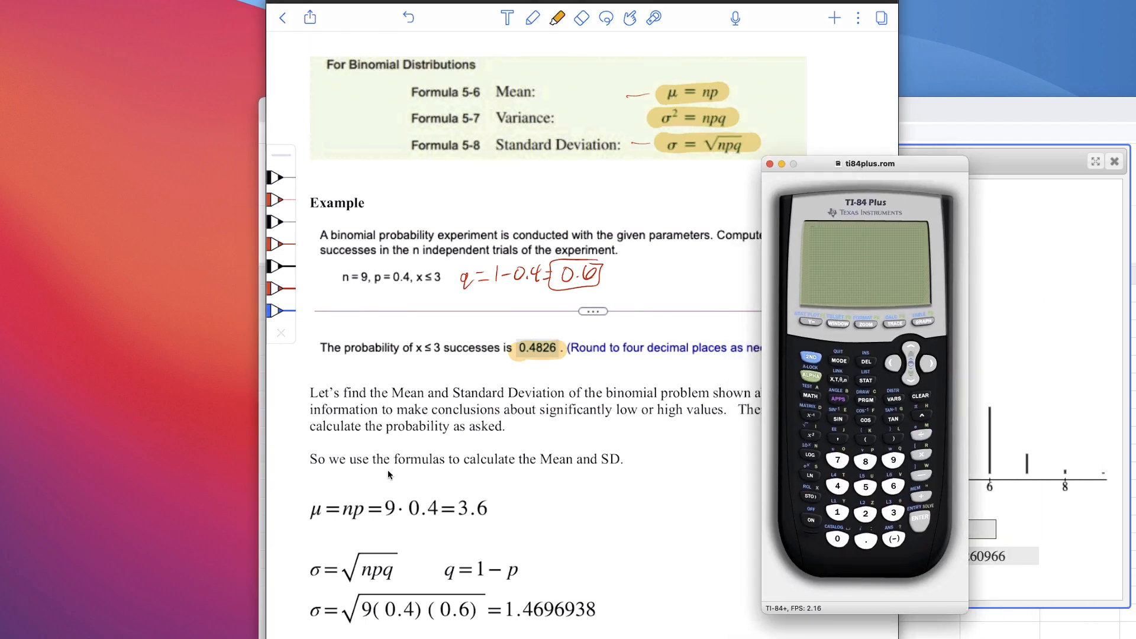
click(894, 462)
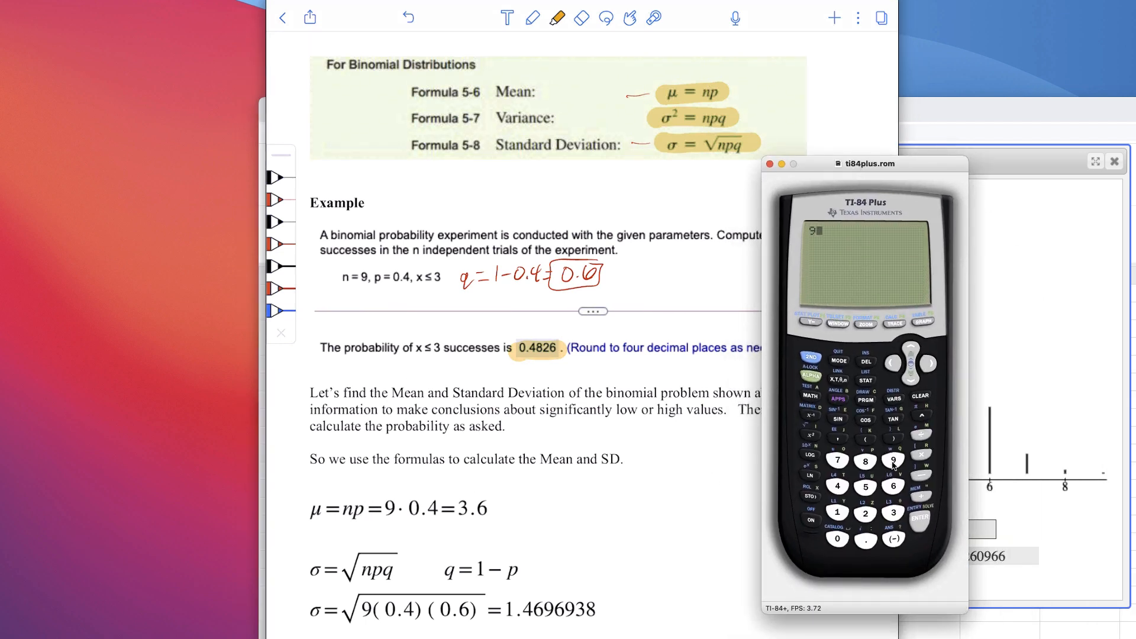
click(922, 455)
click(865, 540)
click(837, 486)
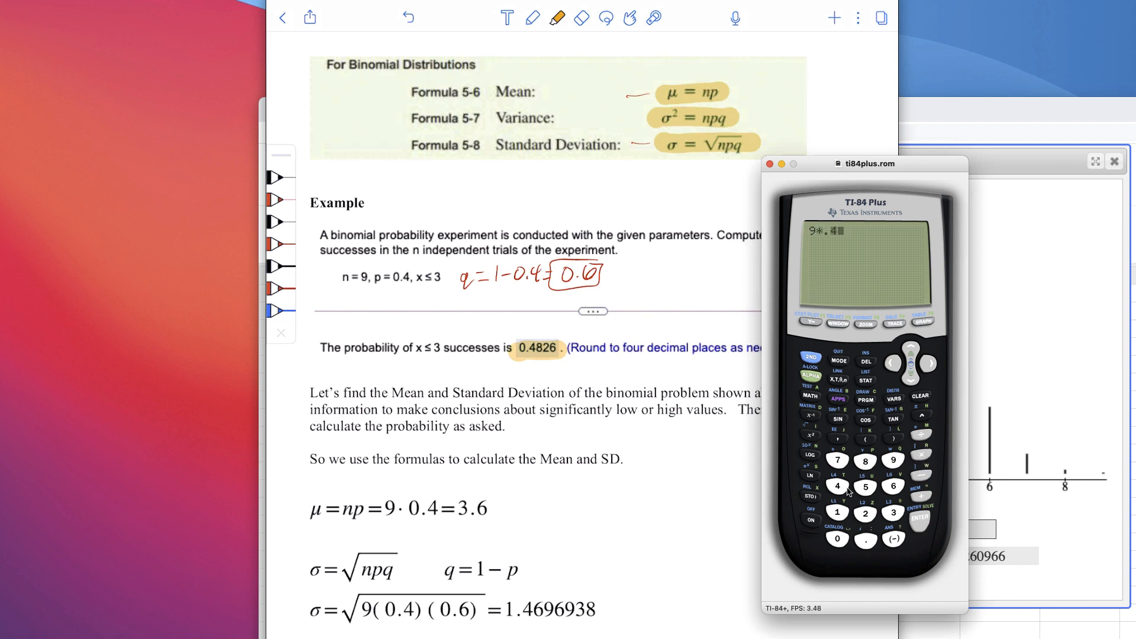
click(919, 521)
Compute the variance as 9*.4*.6 on the TI-84 Plus calculator
click(893, 460)
click(922, 455)
text(.4)
click(927, 456)
text(.6)
key(Return)
Take the square root of the last answer (Ans) to compute the standard deviation
click(811, 356)
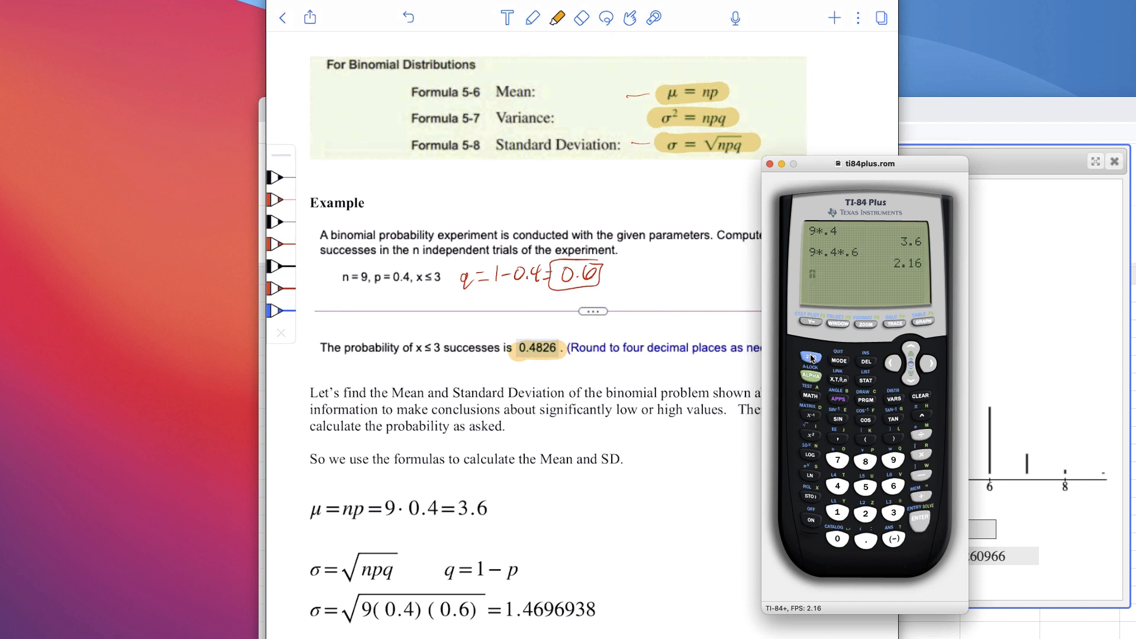
click(812, 436)
click(887, 537)
click(912, 519)
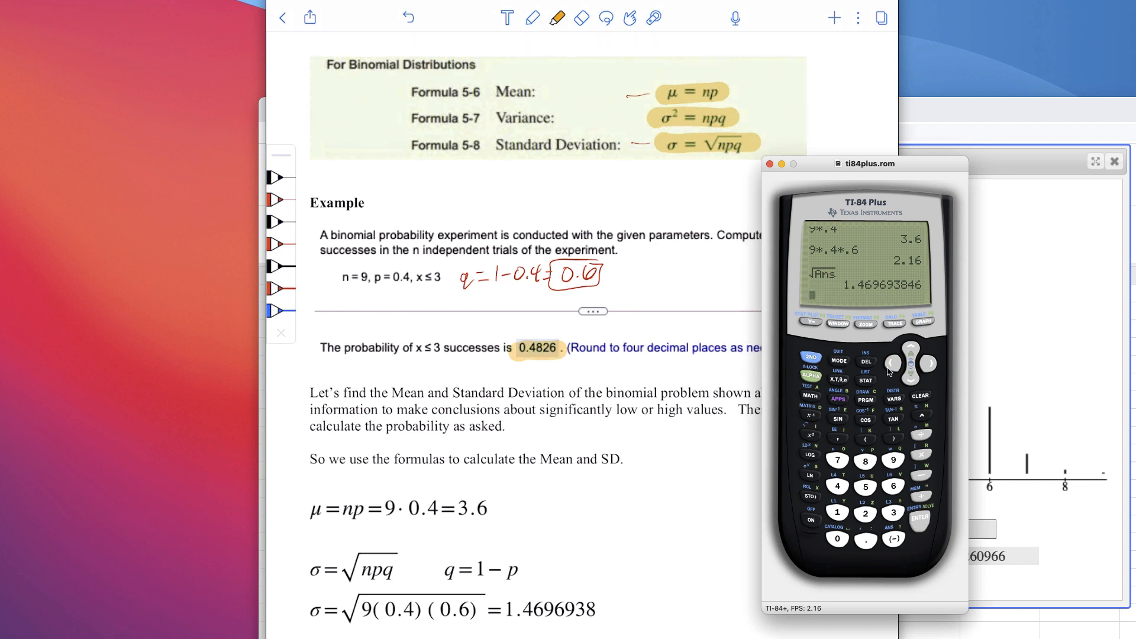
Return to the notes and handwrite "5%" with "≤ .05" below it in red pen, in the blank space beside the mean formula
click(589, 389)
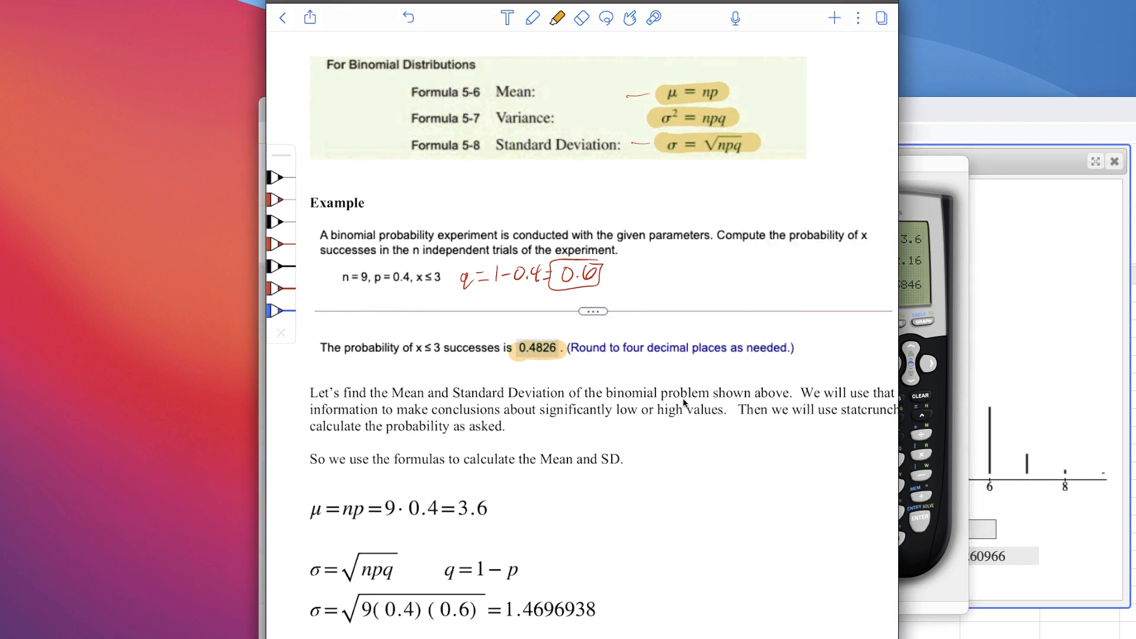
scroll(684, 404, down, 3)
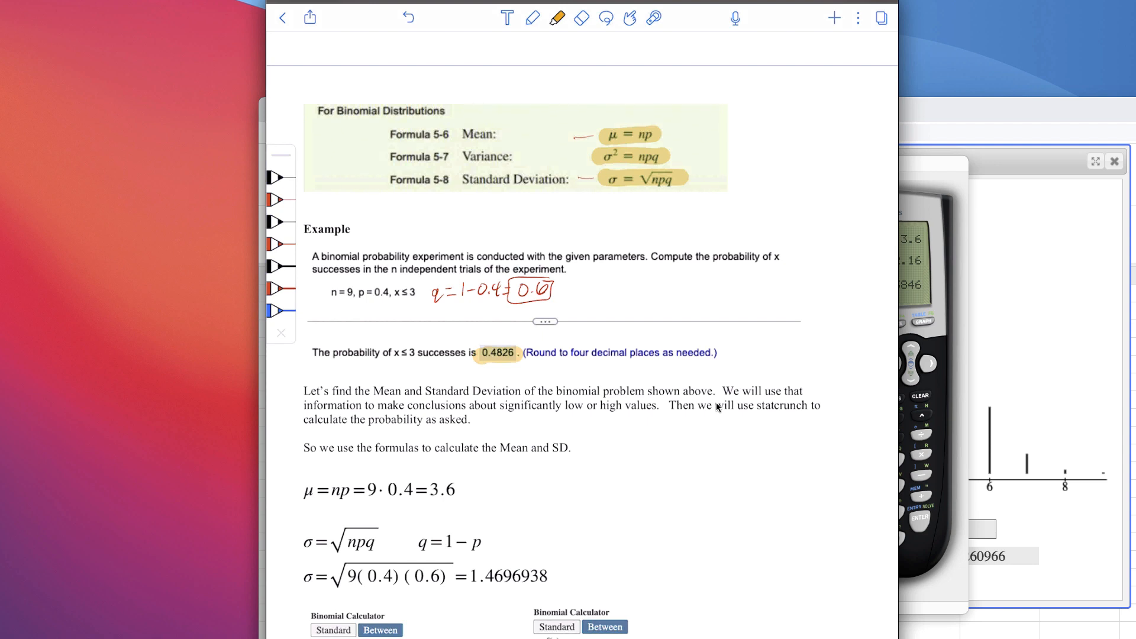
drag(673, 453, 668, 459)
click(279, 200)
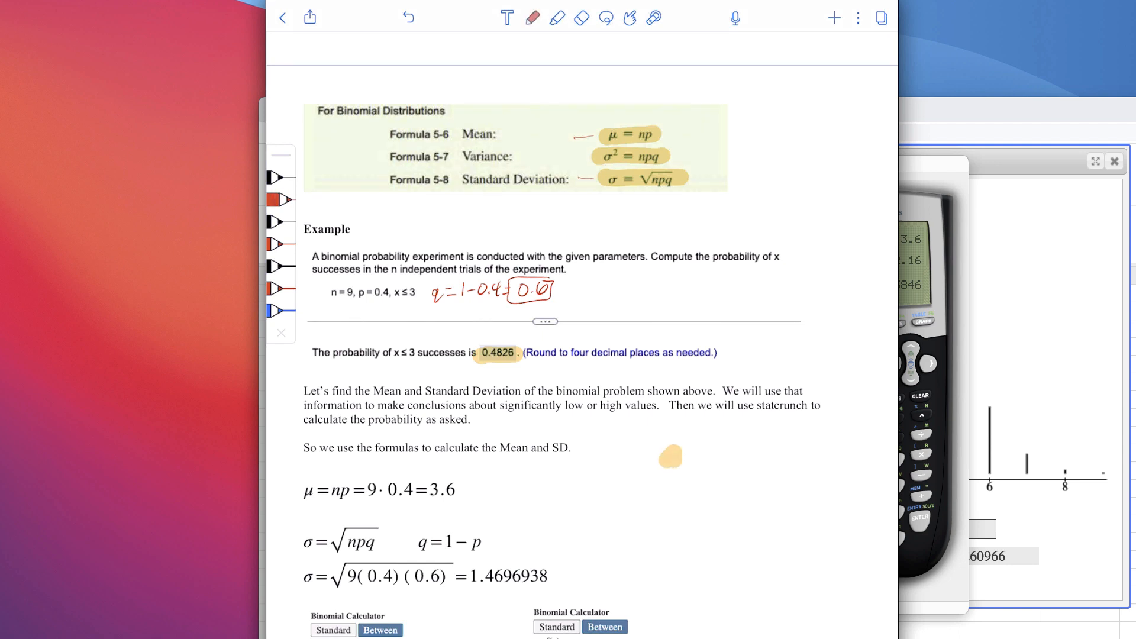
drag(725, 451, 724, 469)
drag(723, 451, 739, 449)
mouse_move(749, 450)
mouse_down()
mouse_move(742, 468)
mouse_move(744, 450)
mouse_up()
drag(756, 462, 738, 502)
mouse_move(725, 508)
mouse_down()
mouse_move(769, 487)
mouse_move(779, 498)
mouse_up()
mouse_move(784, 481)
mouse_down()
mouse_move(800, 477)
mouse_move(755, 497)
mouse_up()
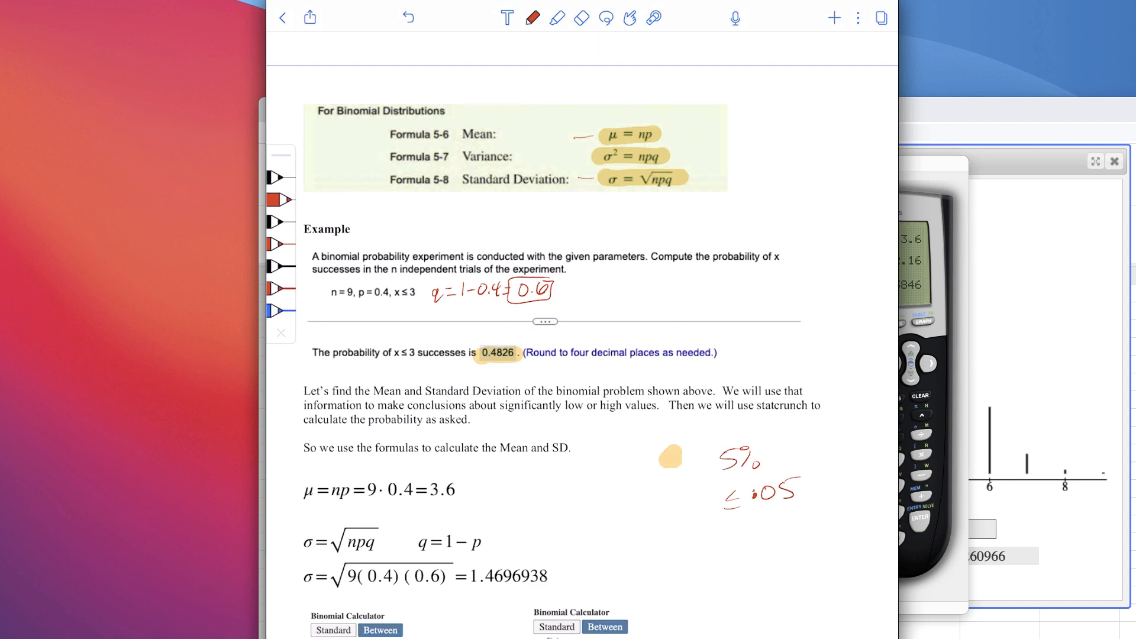
Shift the notes window aside, return to StatCrunch, and compute P(X ≤ 2) in the binomial calculator
click(1039, 357)
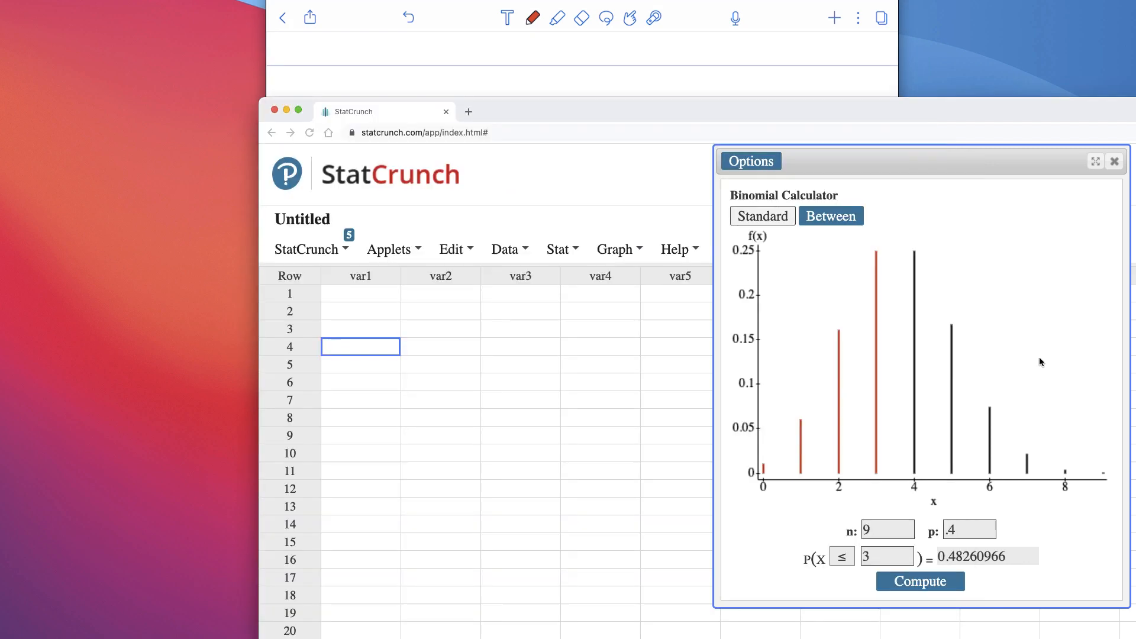
click(701, 64)
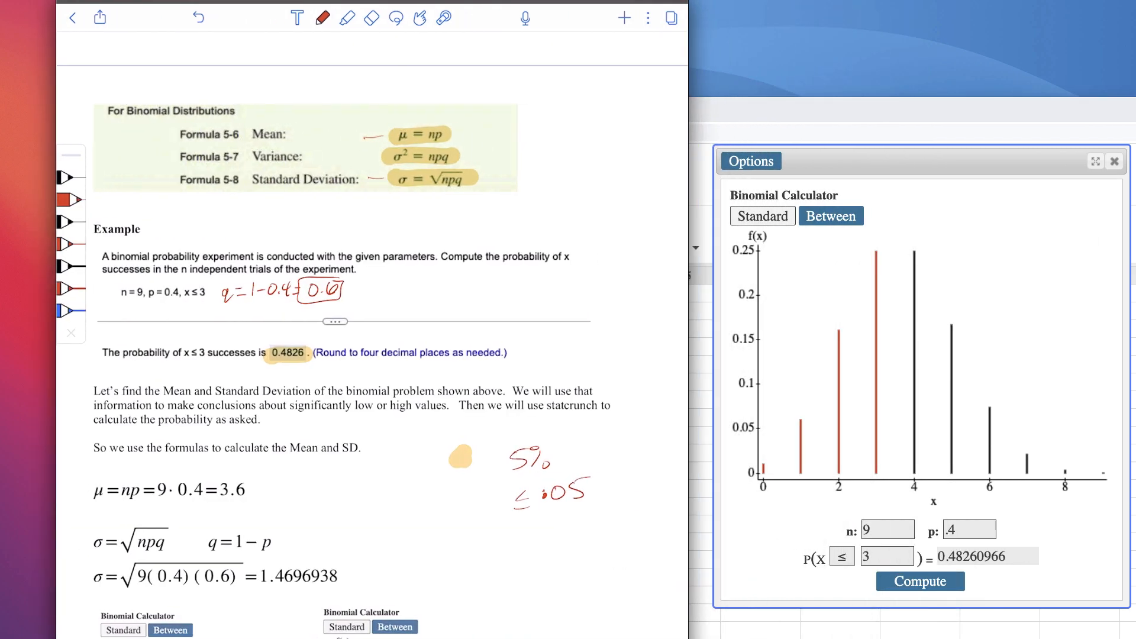
click(887, 126)
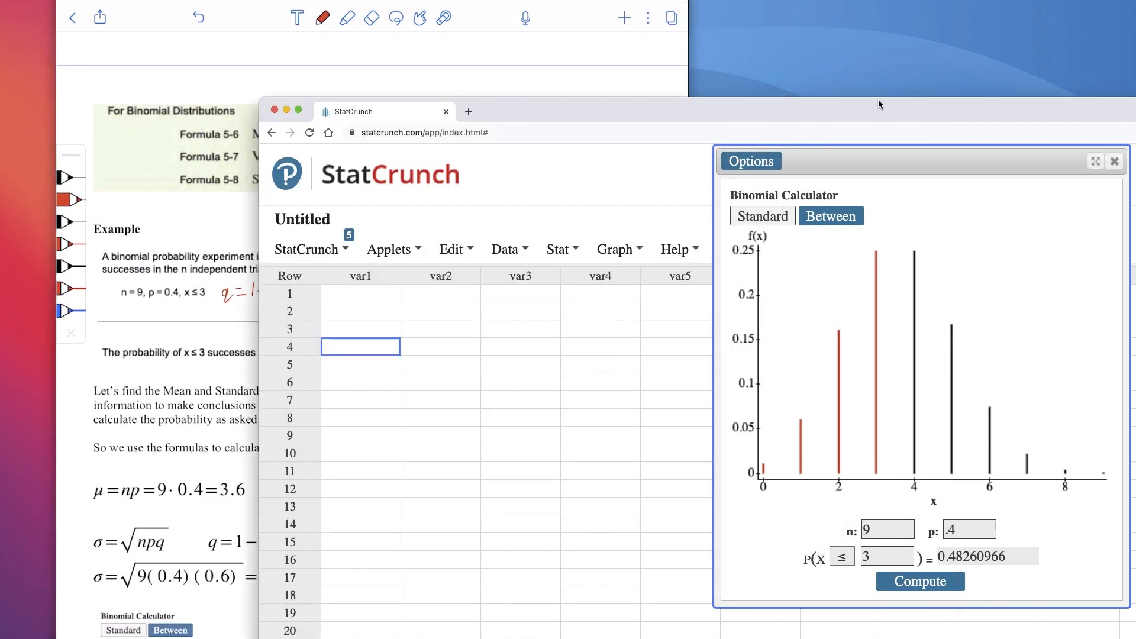
click(593, 62)
click(883, 556)
double_click(865, 553)
text(2)
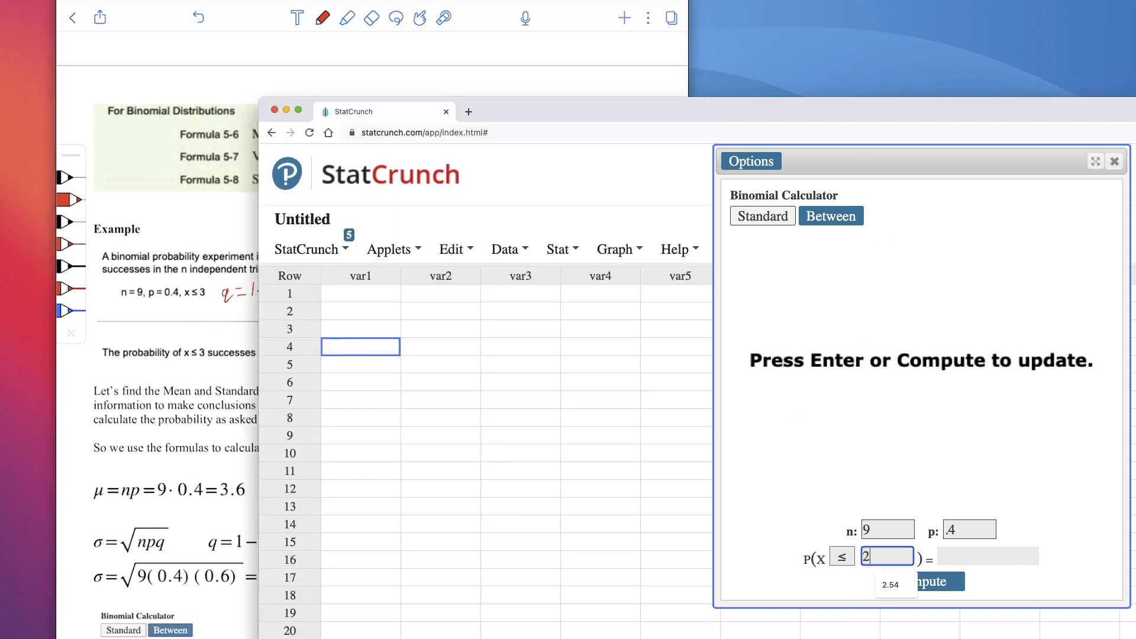
key(Return)
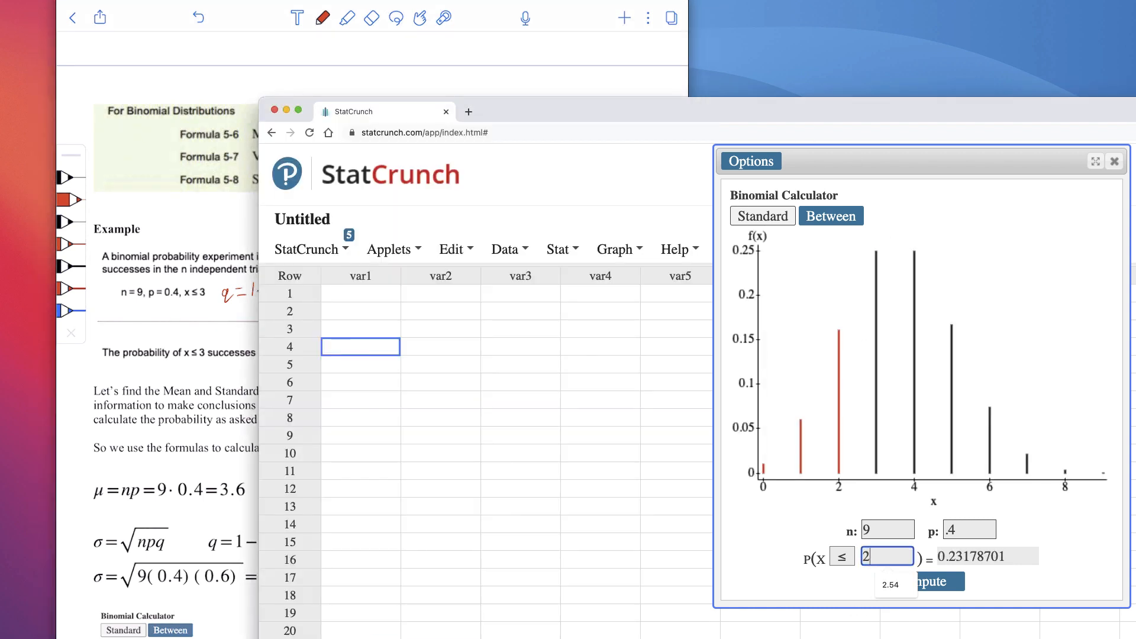
Compute P(X ≤ 1) and P(X ≤ 0), and highlight the leading digits of the last probability
double_click(884, 560)
text(1)
key(Return)
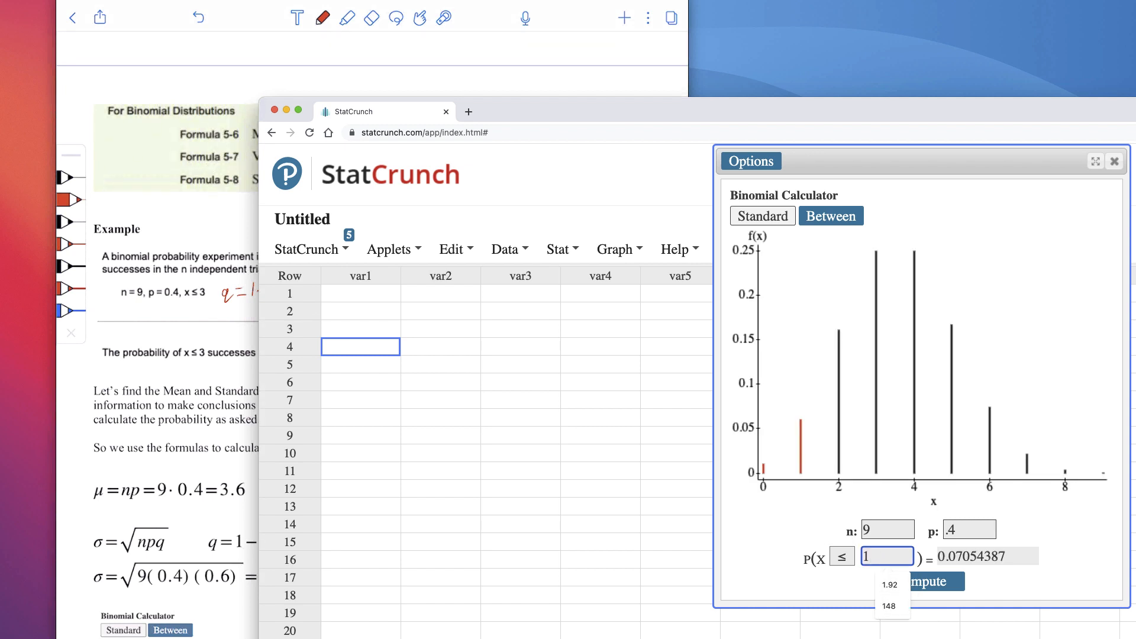
double_click(877, 556)
text(0)
key(Return)
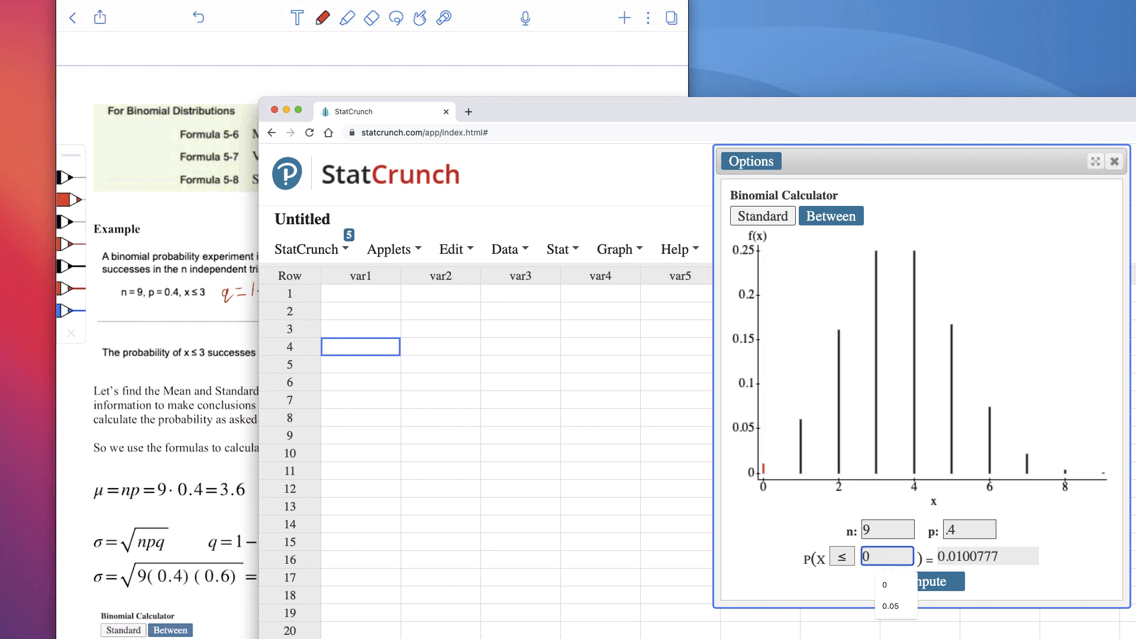
drag(963, 556, 946, 539)
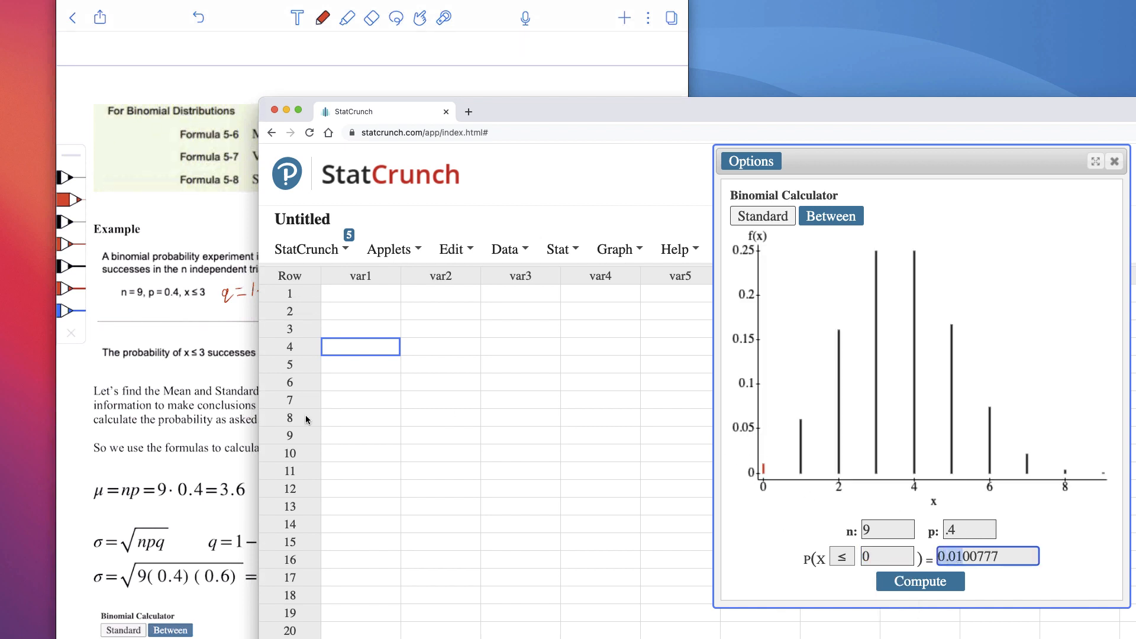
Check the 5% criterion in the notes, and change the binomial calculator's comparison to ≥
click(177, 420)
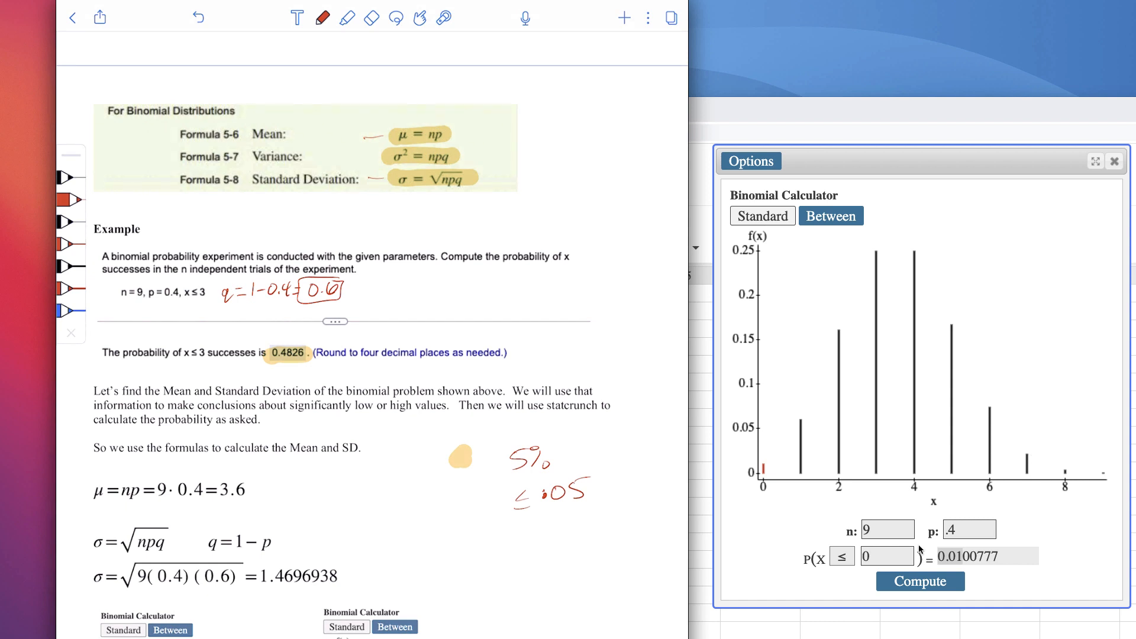
click(841, 557)
click(841, 557)
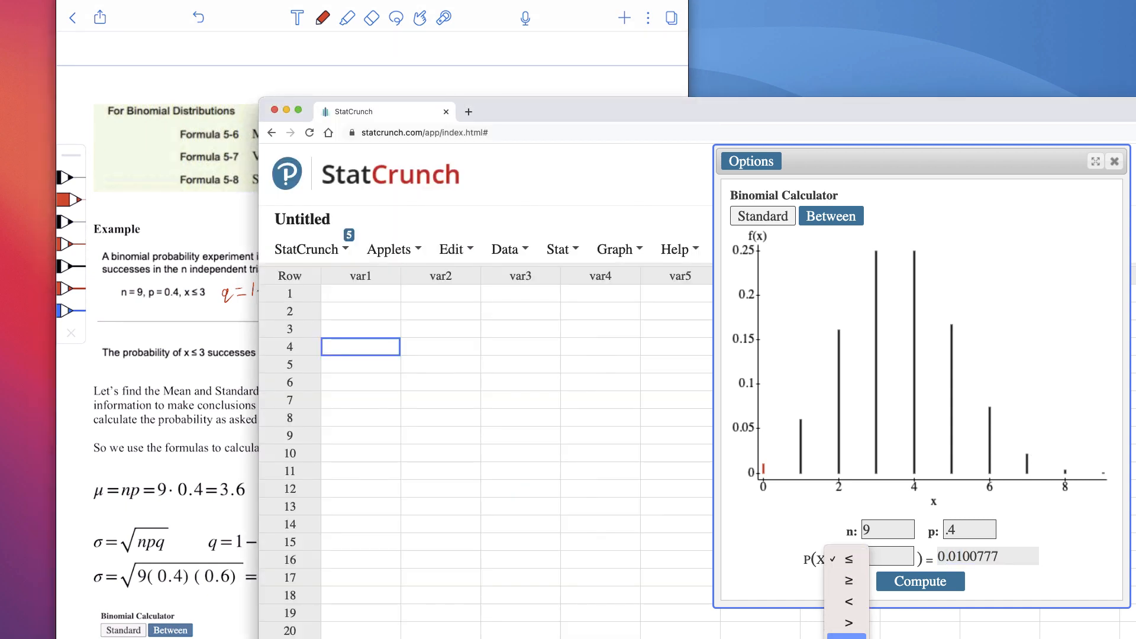
click(848, 581)
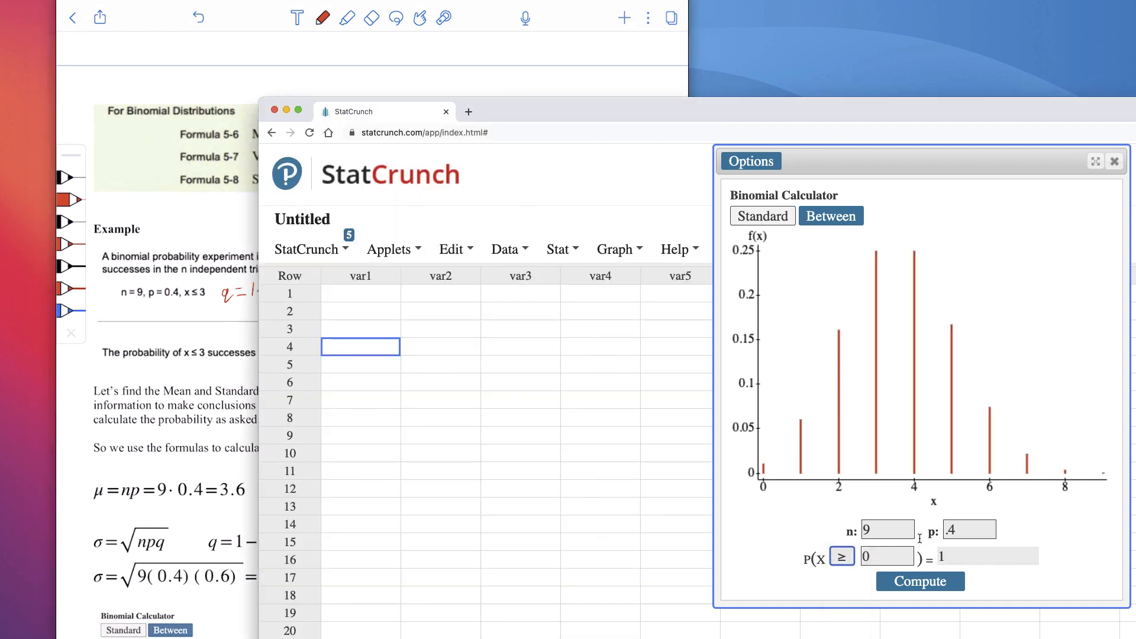
Keep n at 9, set the reference value to 8, and compute P(X ≥ 8)
double_click(898, 533)
text(8)
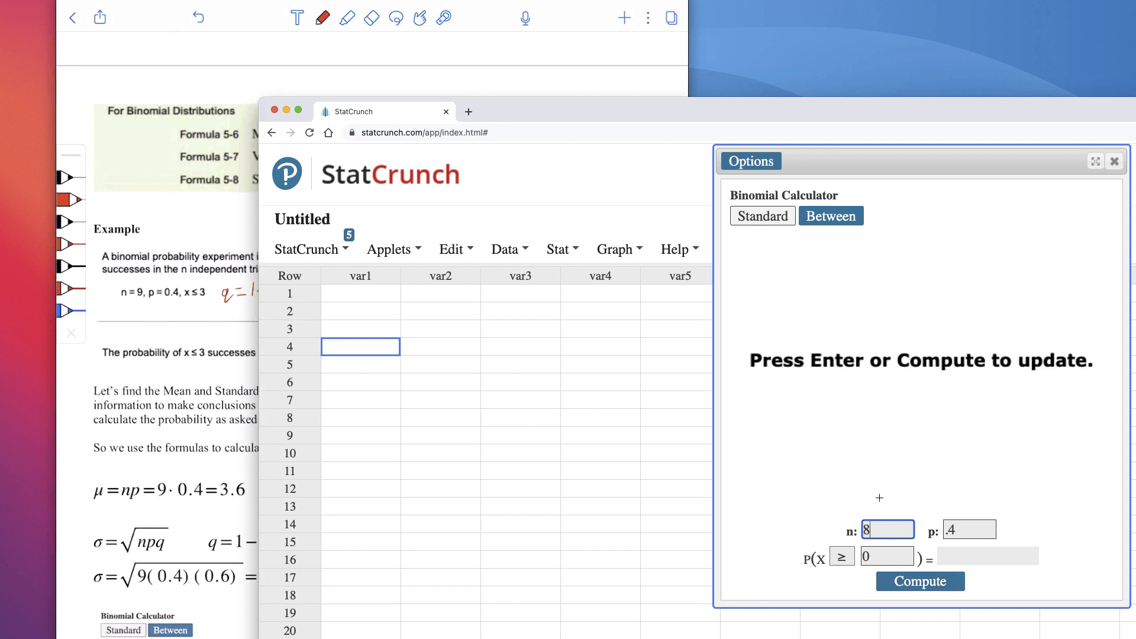
key(BackSpace)
text(9)
click(882, 555)
text(8)
key(Return)
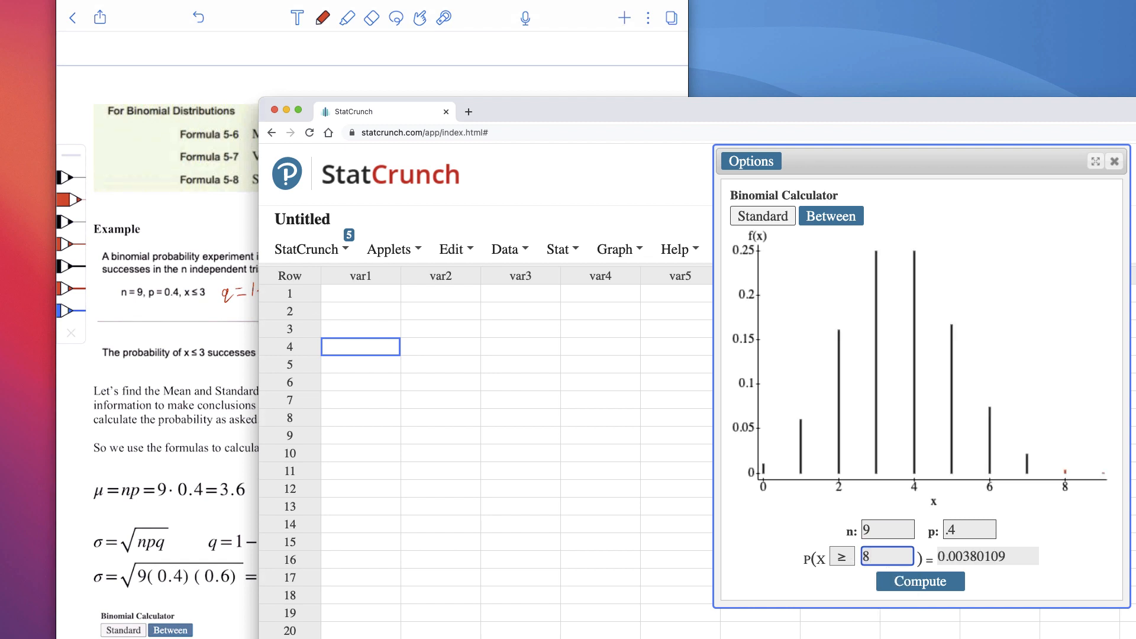
Set the reference value to 7, compute P(X ≥ 7), and bring the notes back to the front
double_click(903, 559)
text(7)
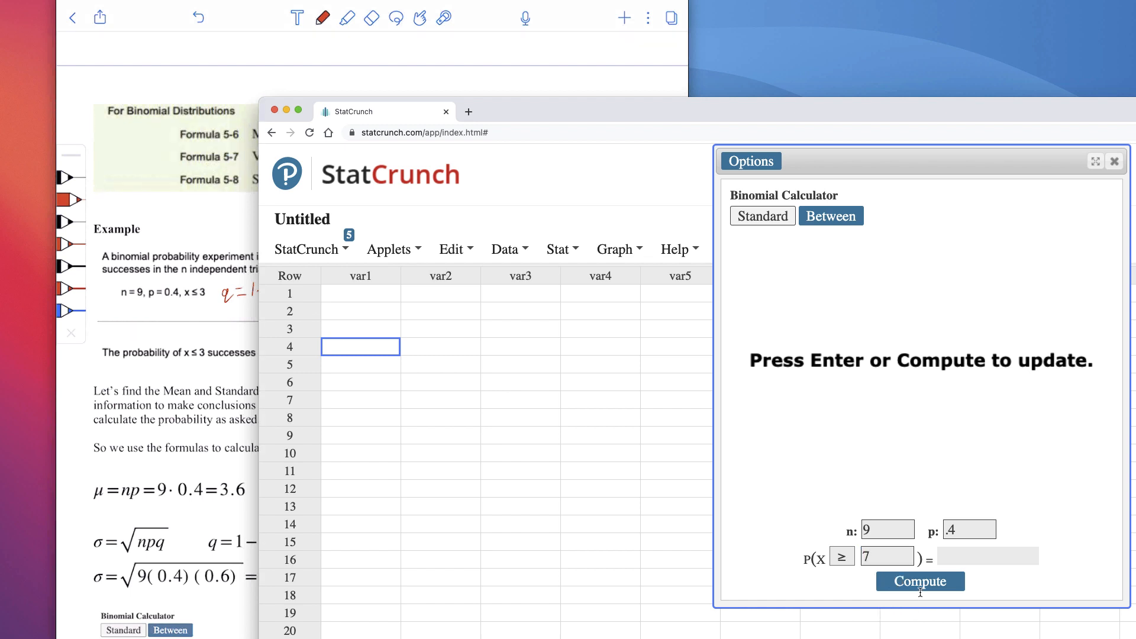
click(920, 581)
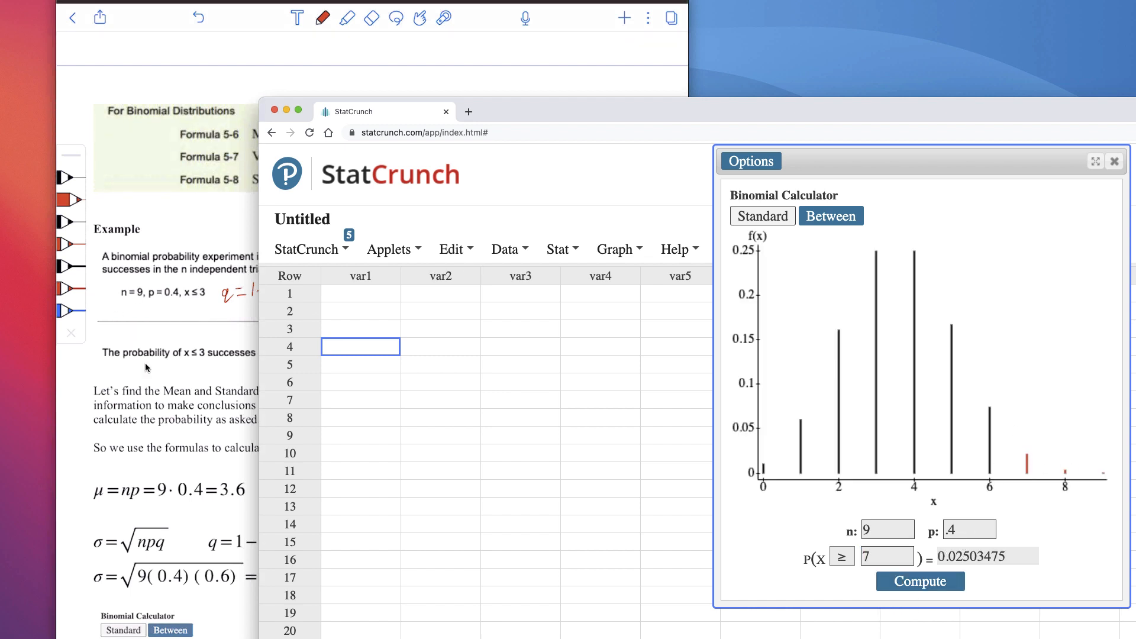
click(159, 377)
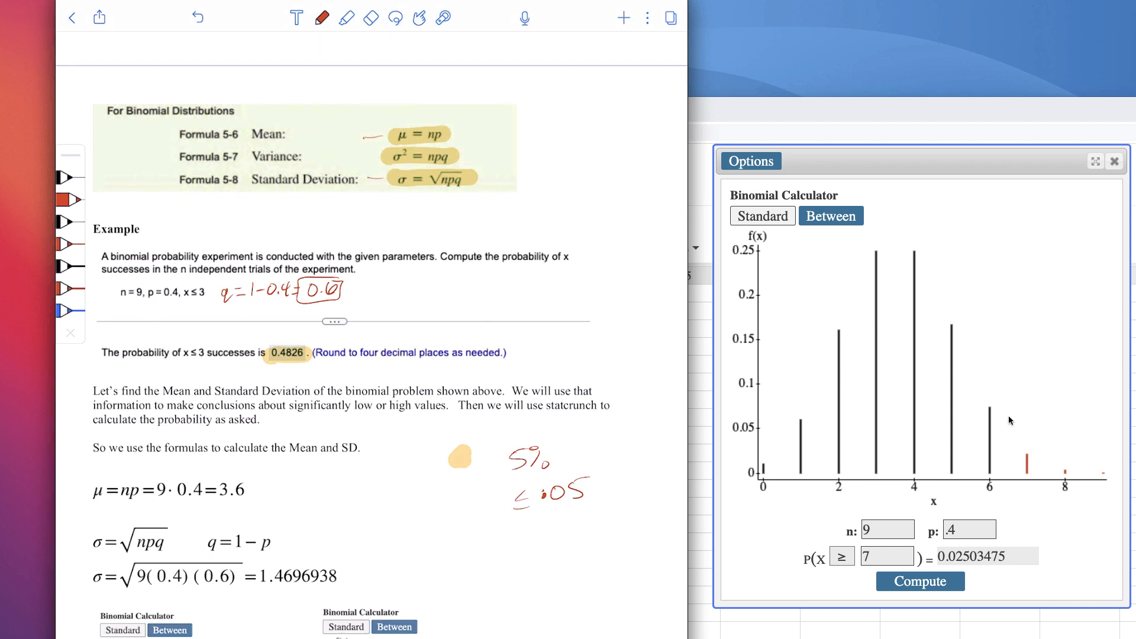
Highlight the note on the difference between <= and =, and the P(X ≤ 3) and P(X = 3) expressions with their results above it
scroll(371, 331, down, 5)
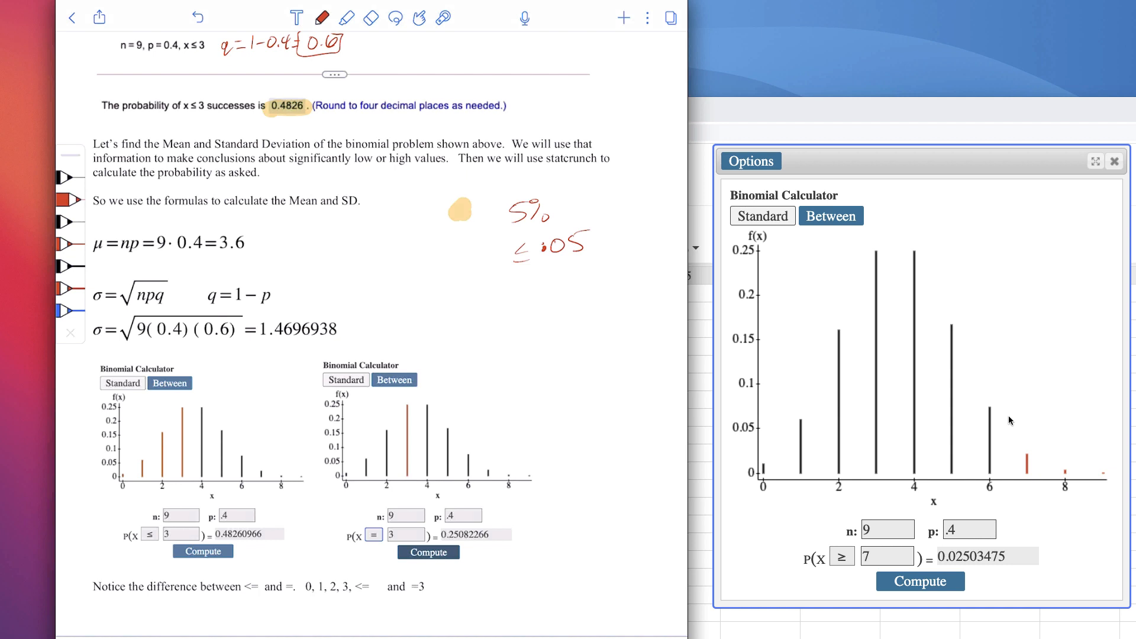
click(347, 17)
drag(91, 586, 452, 587)
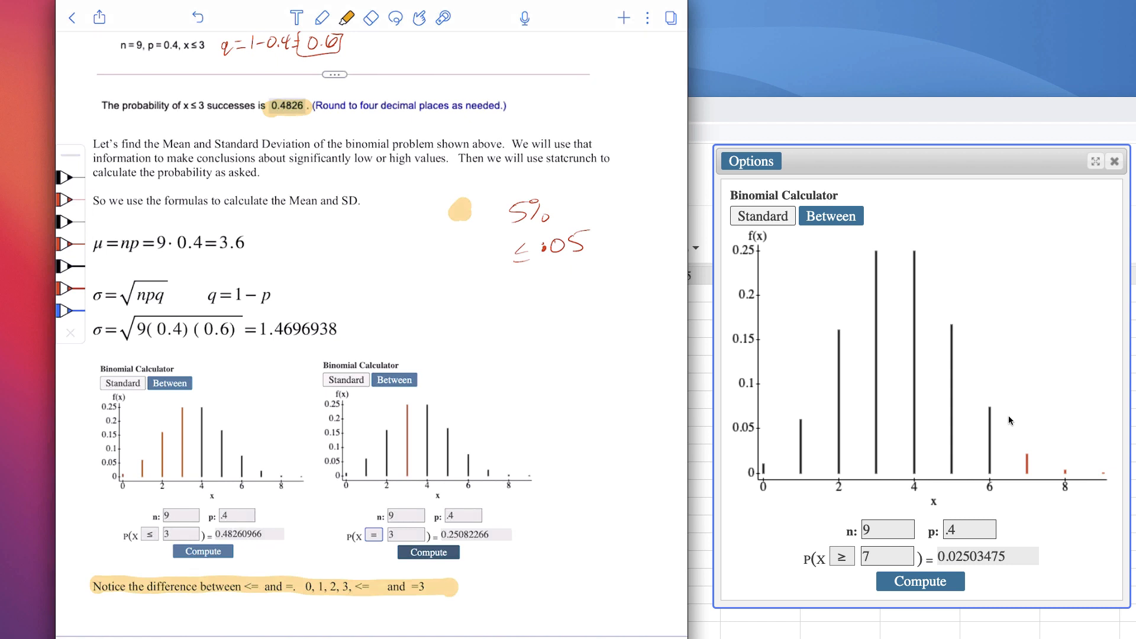
mouse_move(138, 527)
mouse_down()
mouse_move(195, 543)
mouse_move(199, 532)
mouse_move(521, 536)
mouse_up()
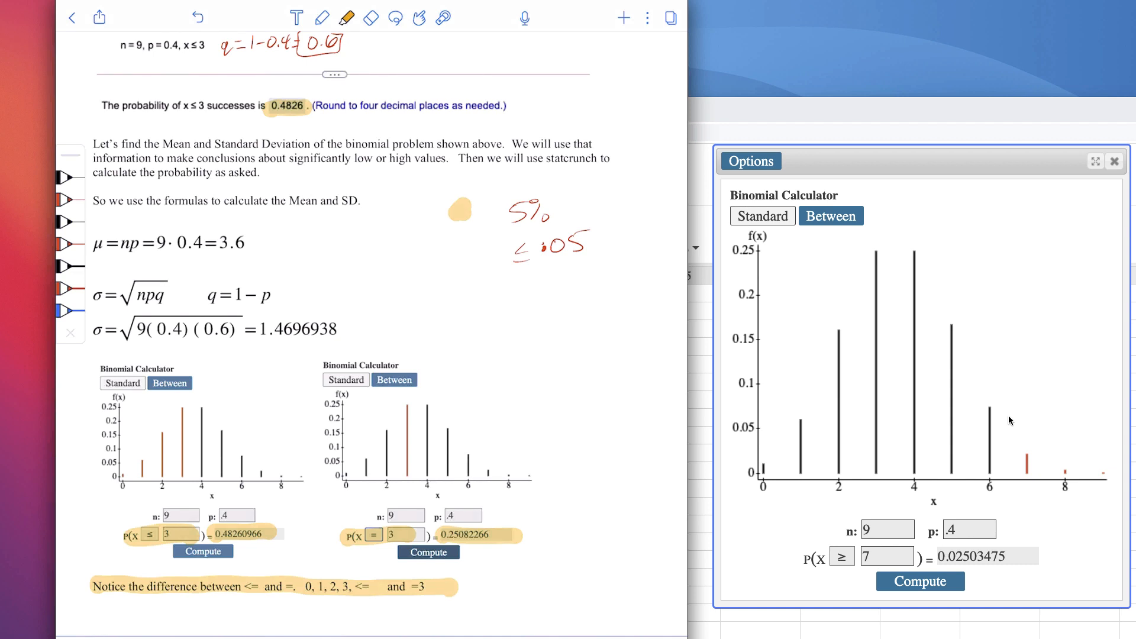
Highlight the bar at 3 in the P(X = 3) chart and the bars at 3, 2, 1 and 0 in the P(X ≤ 3) chart
drag(407, 398, 404, 476)
drag(186, 408, 181, 487)
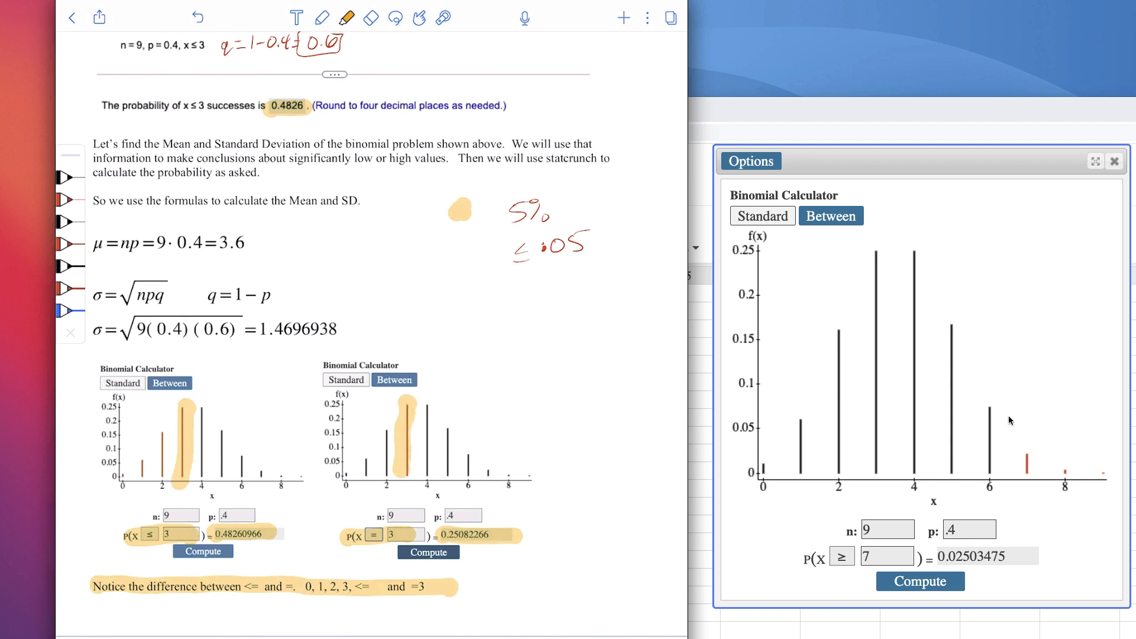
drag(164, 433, 160, 482)
drag(139, 446, 140, 488)
drag(123, 460, 119, 495)
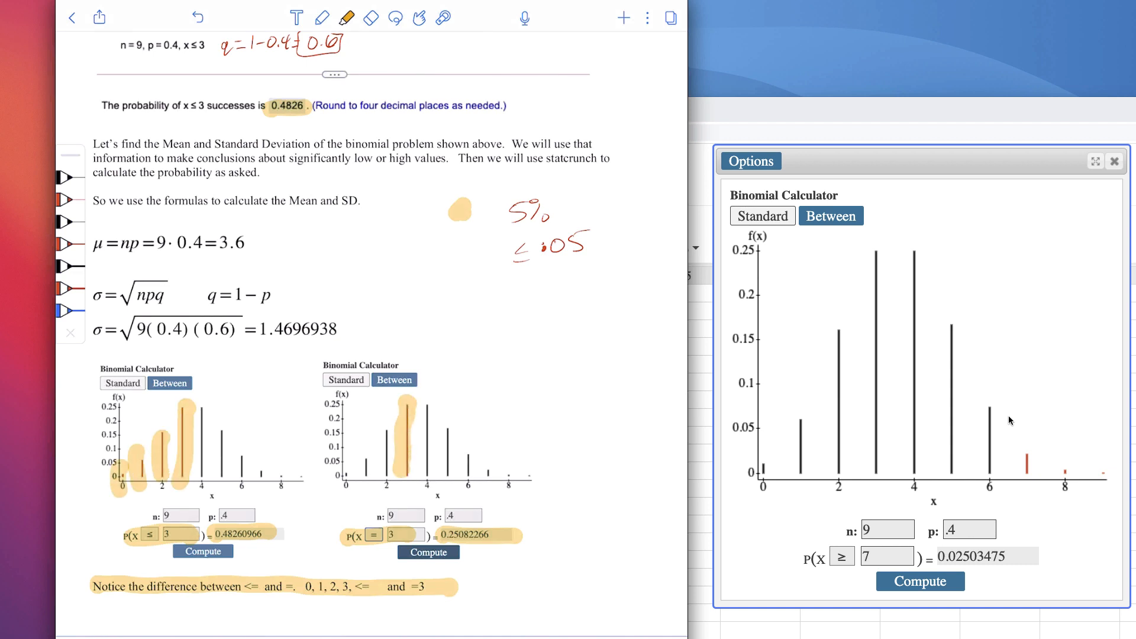
scroll(372, 335, down, 10)
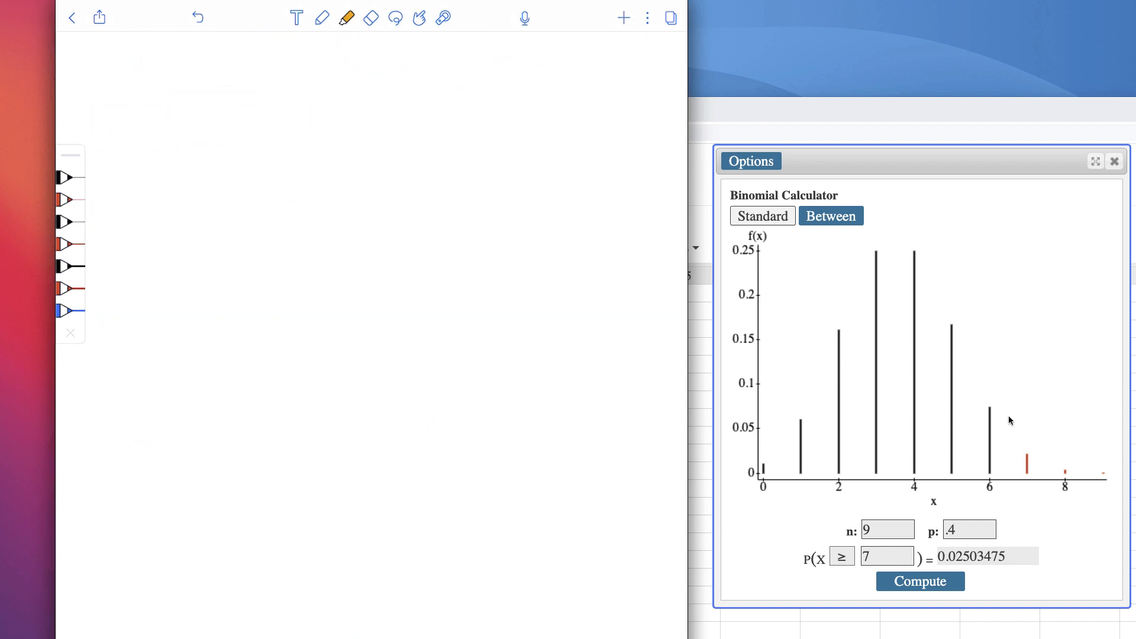